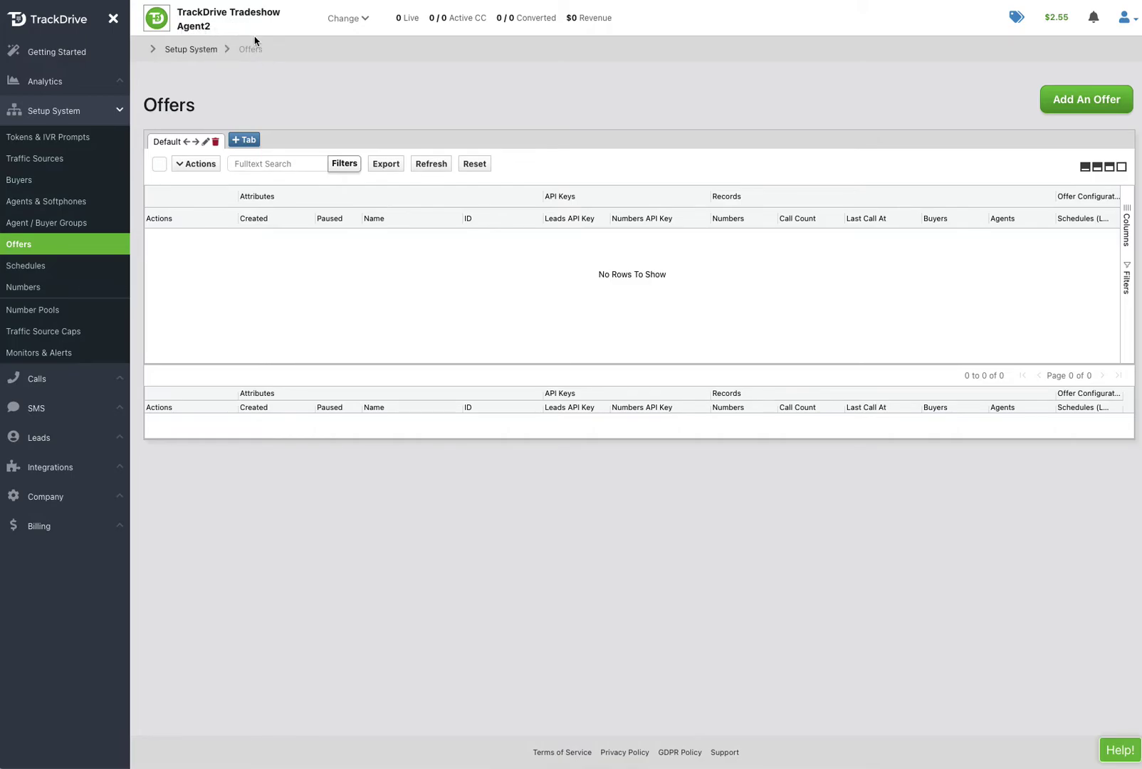
Open the company switcher dropdown beside the current company name.
click(341, 22)
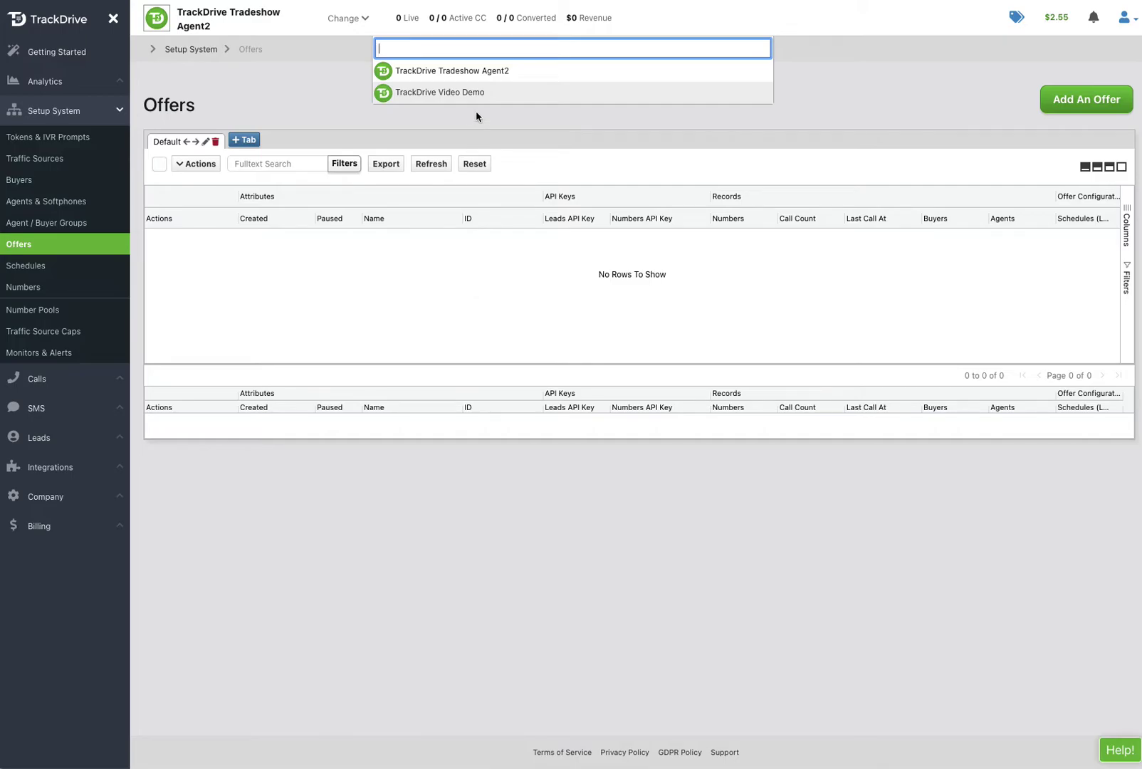
Close the company list and choose Switch Company from the account menu to reach TrackDrive Video Demo.
click(928, 89)
click(1126, 18)
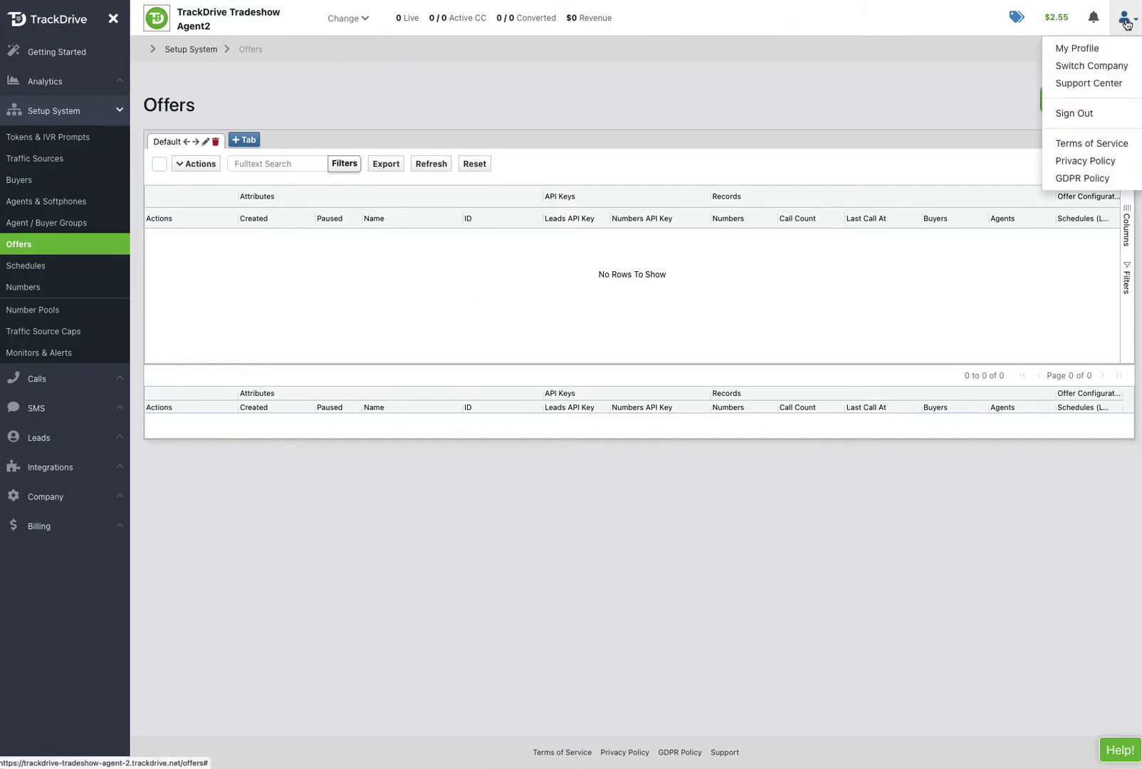
click(1113, 65)
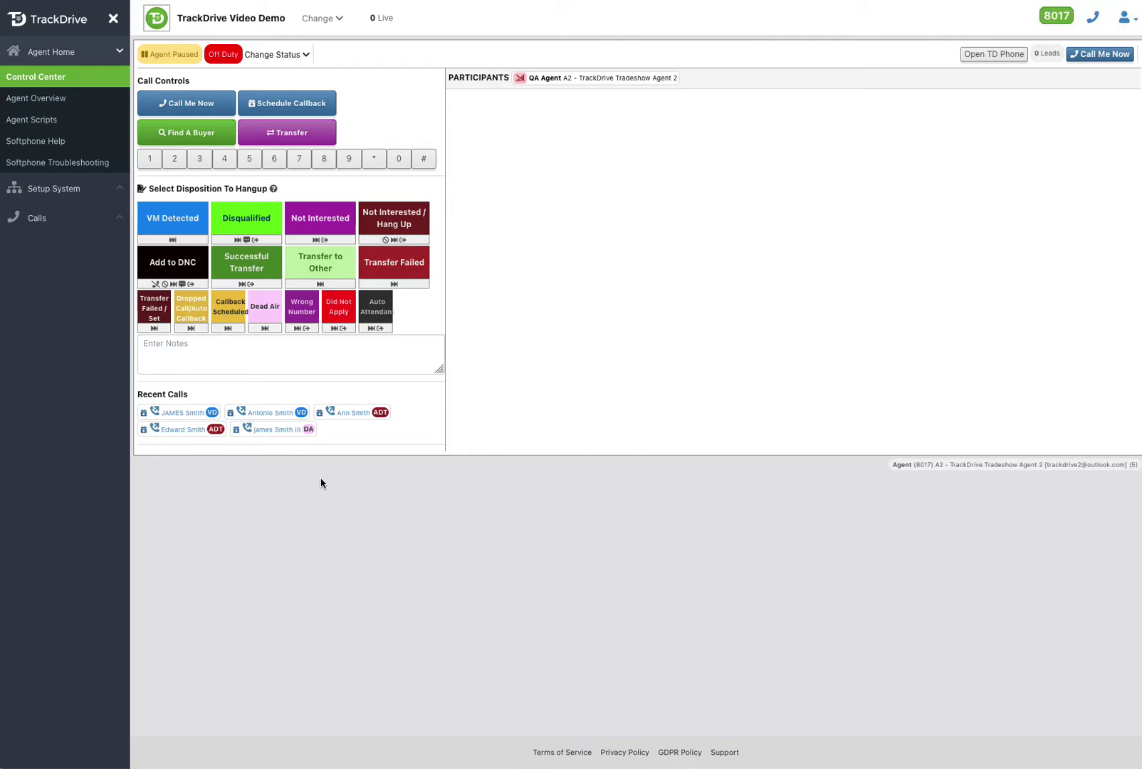
Open TD Phone, enable Auto Reconnect, and tuck the softphone window against the screen edge.
click(991, 55)
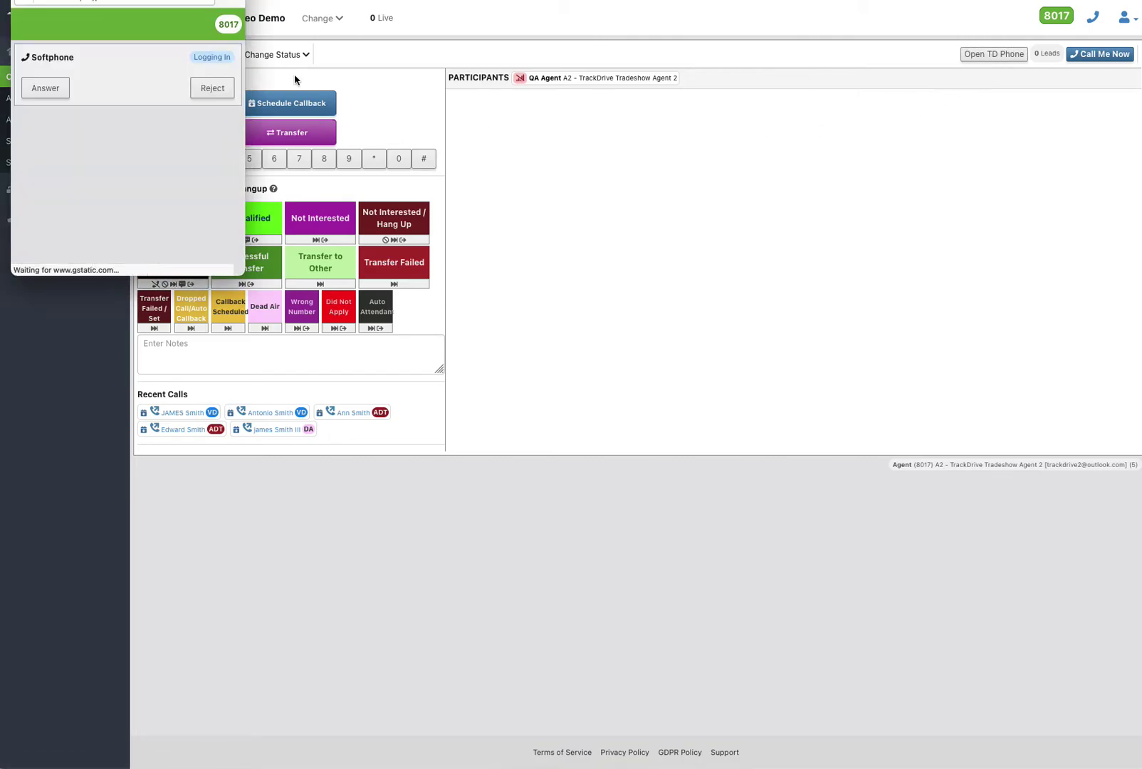
drag(189, 1, 324, 97)
click(218, 394)
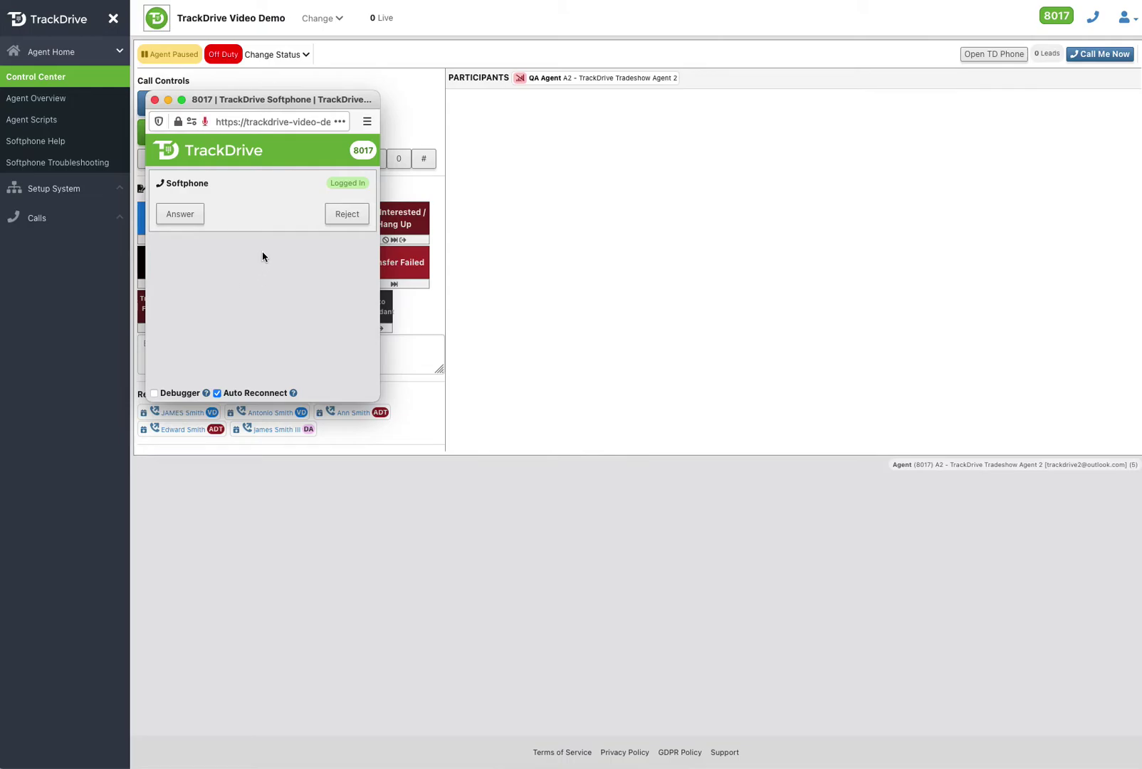
drag(281, 101, 512, 111)
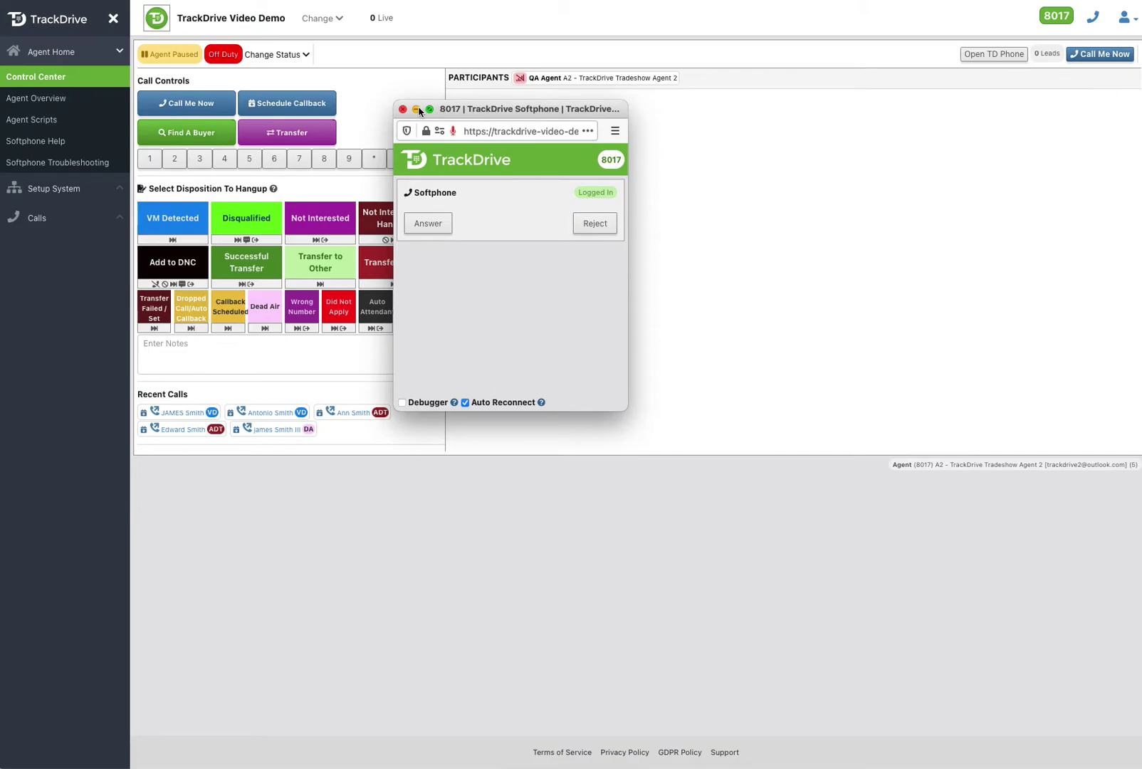
drag(493, 110, 0, 149)
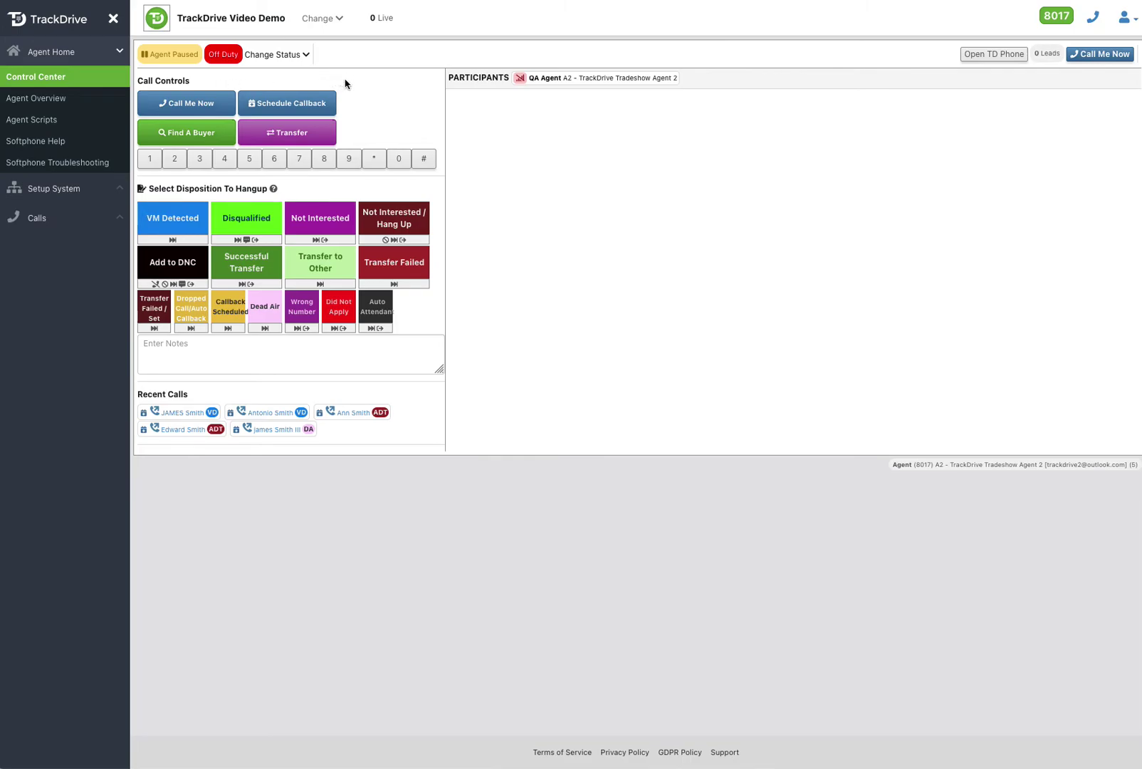
Try Call Me Now, then open the Change Status list after the paused-agent warning.
click(203, 109)
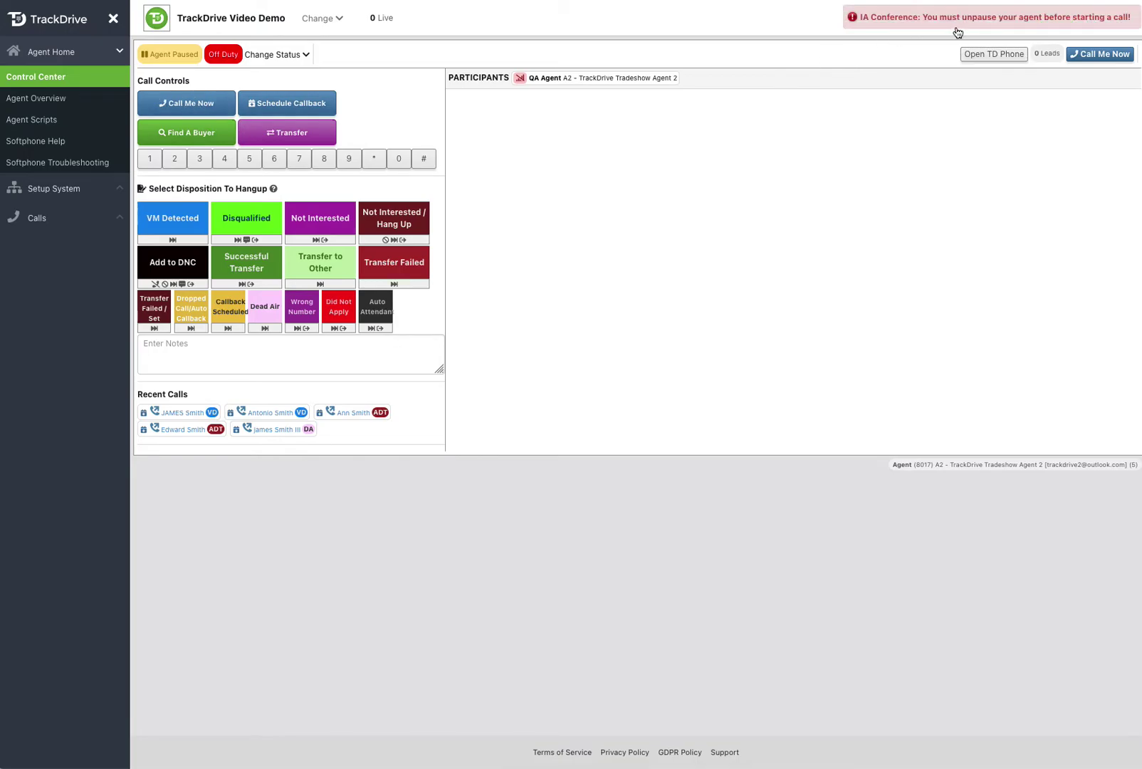
click(286, 57)
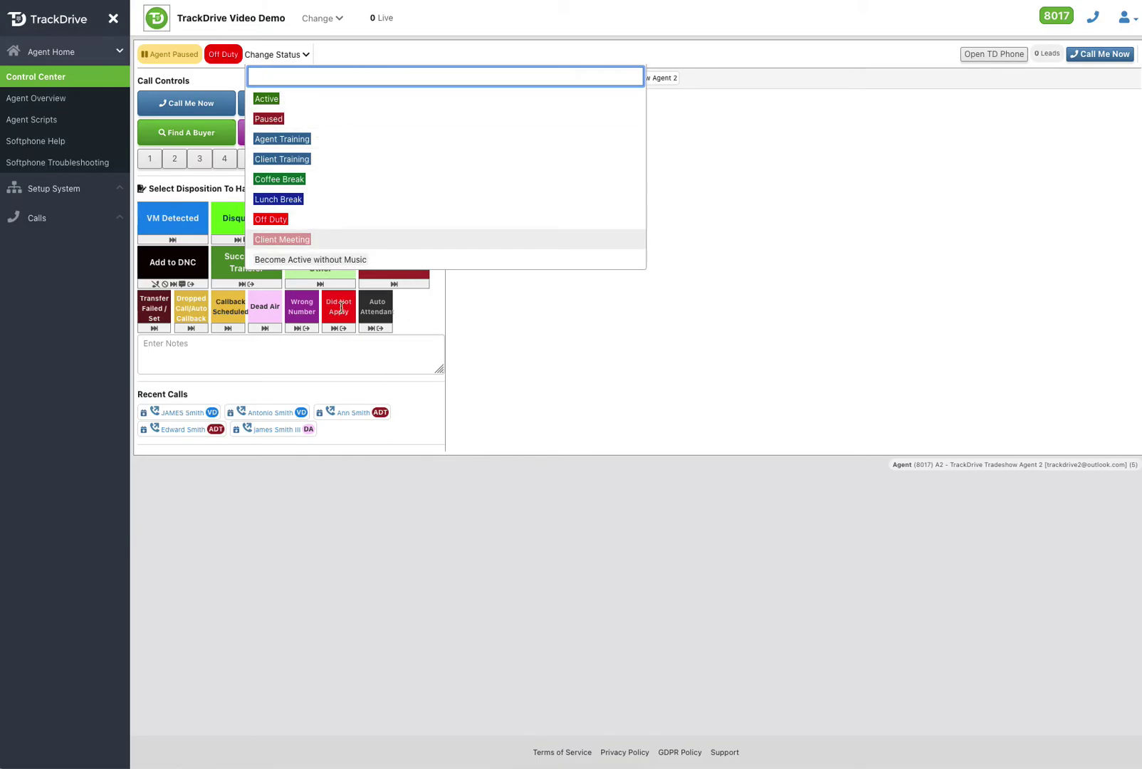
Set the agent status to Active and request an outbound lead call with Call Me Now.
click(274, 101)
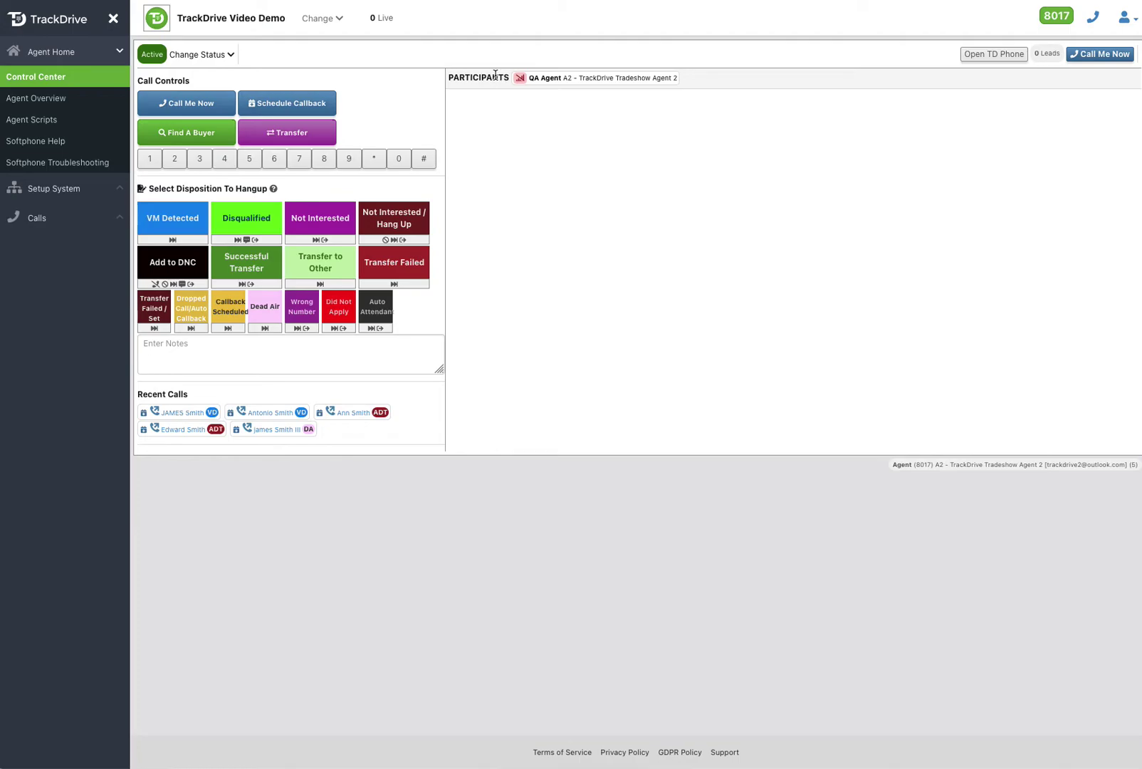
click(215, 108)
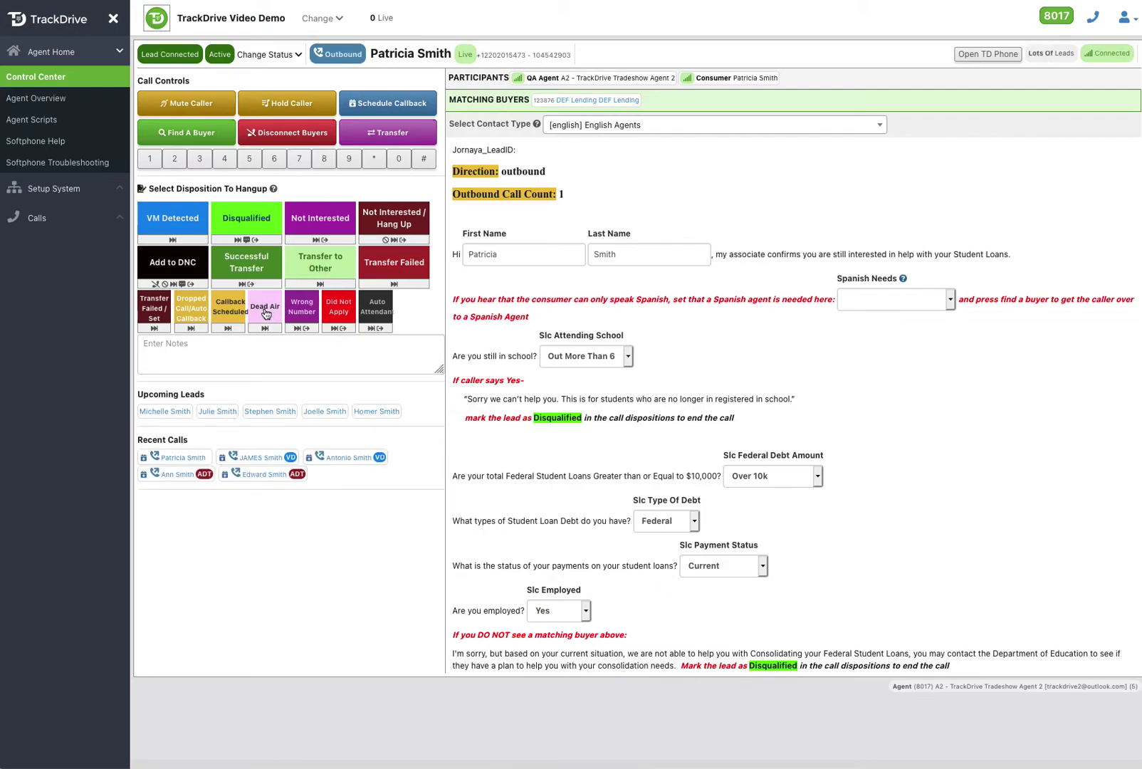
Hang up the current lead call with the VM Detected disposition.
click(181, 227)
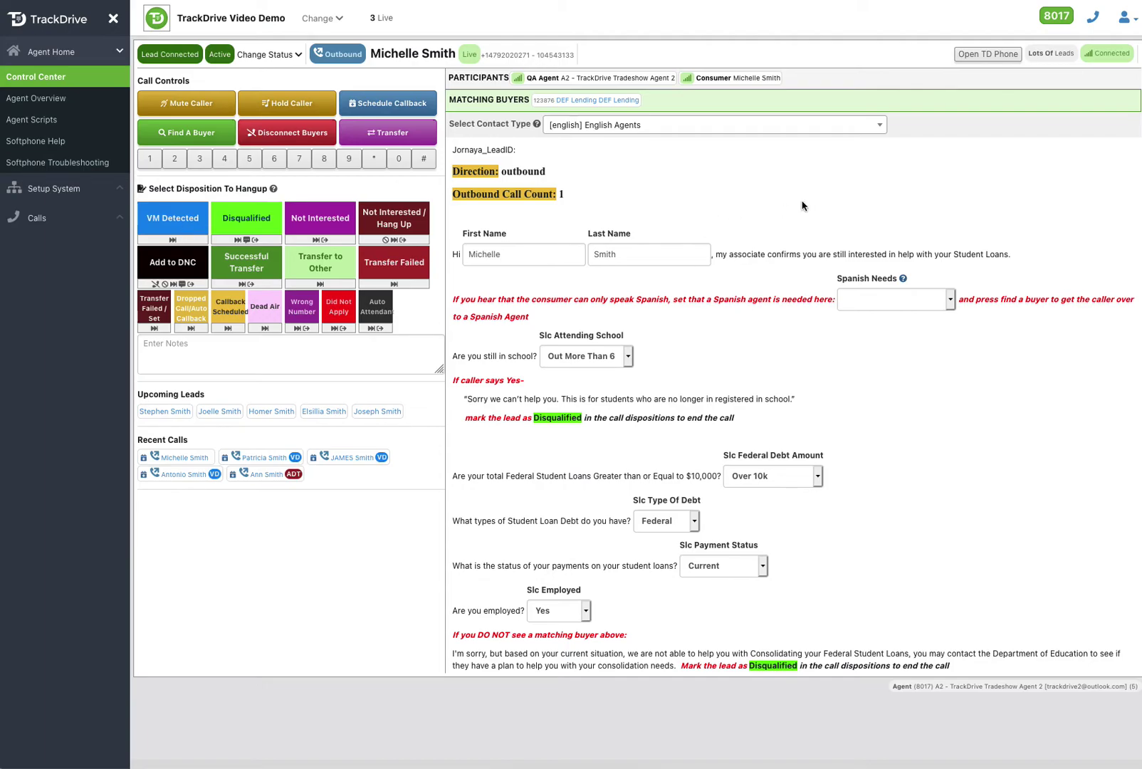
scroll(804, 201, down, 1)
scroll(804, 201, up, 1)
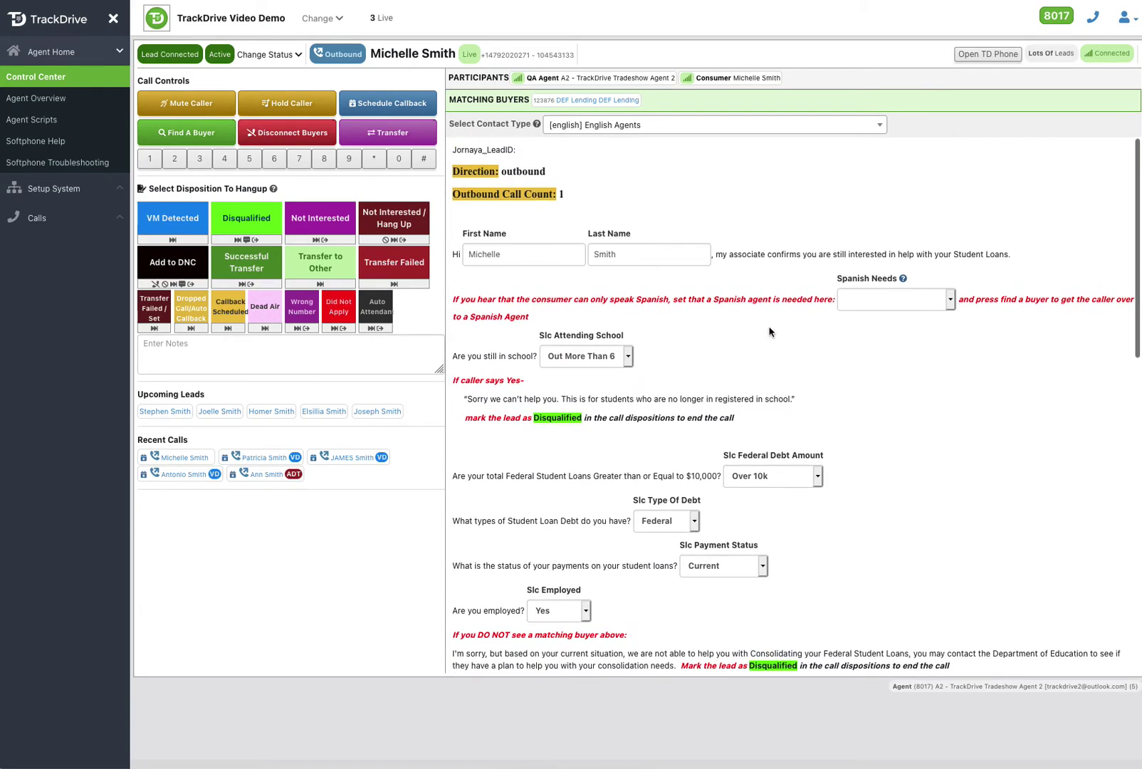
scroll(769, 332, down, 5)
scroll(769, 332, up, 5)
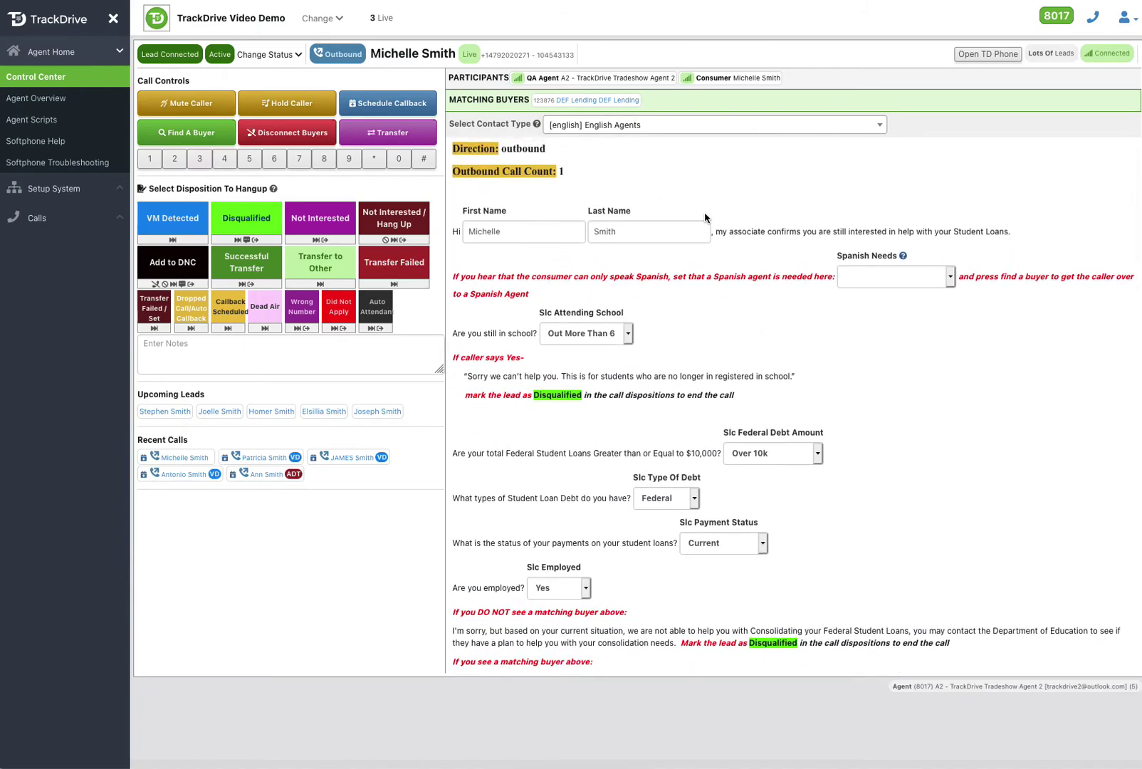
scroll(820, 491, down, 1)
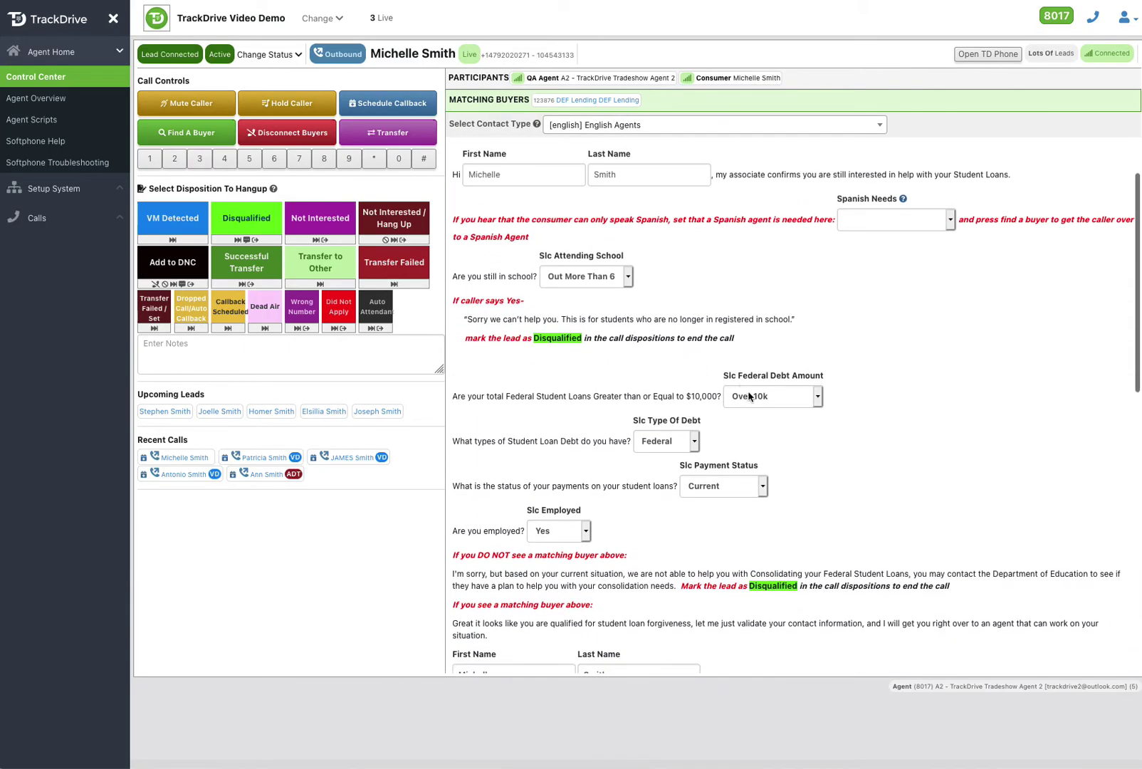
scroll(634, 517, down, 4)
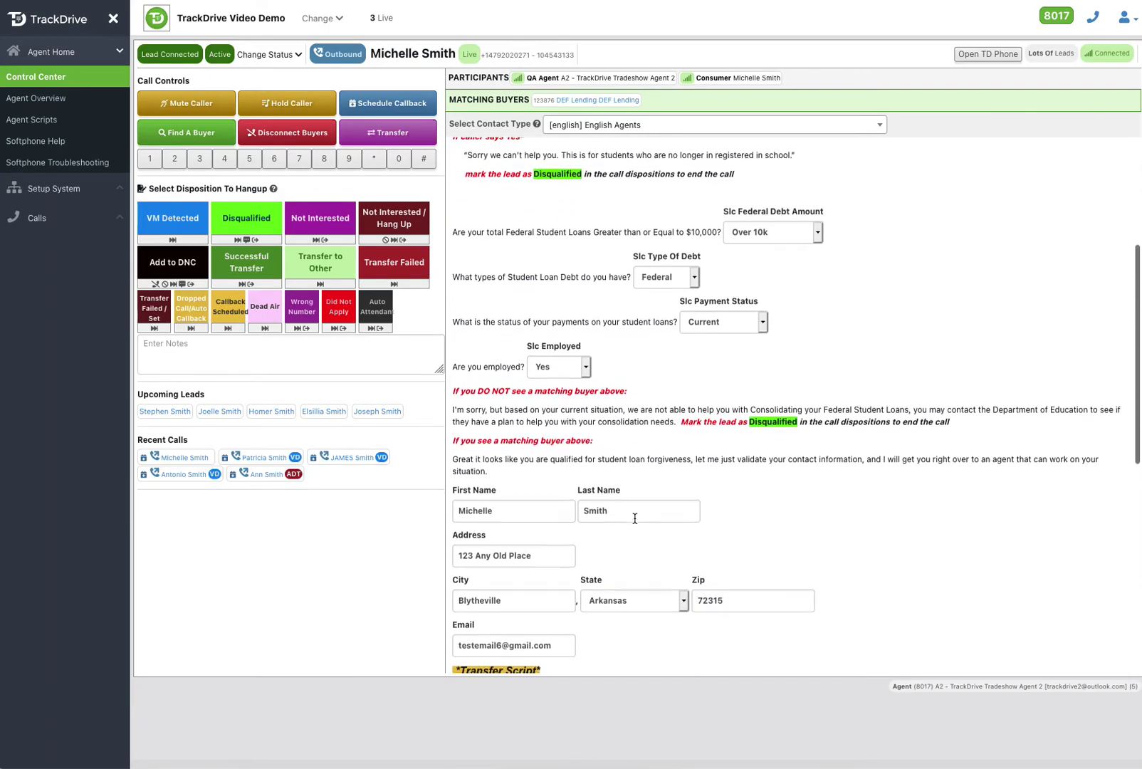
scroll(635, 519, up, 5)
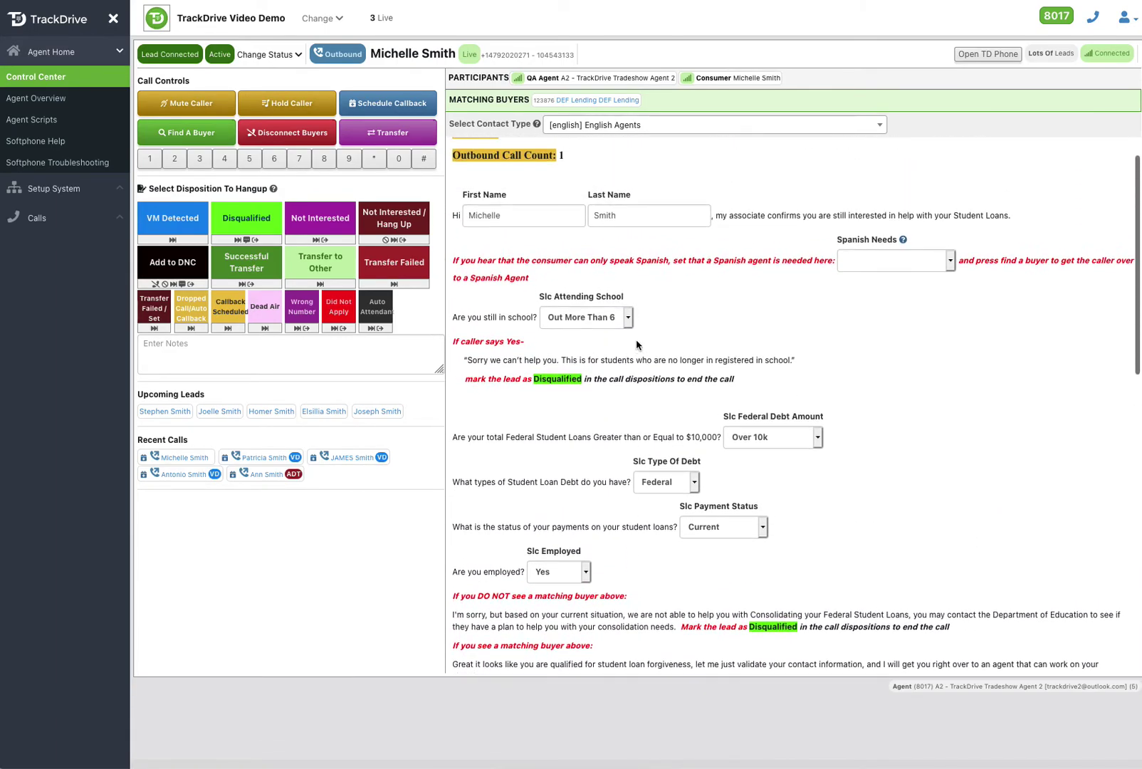
click(626, 321)
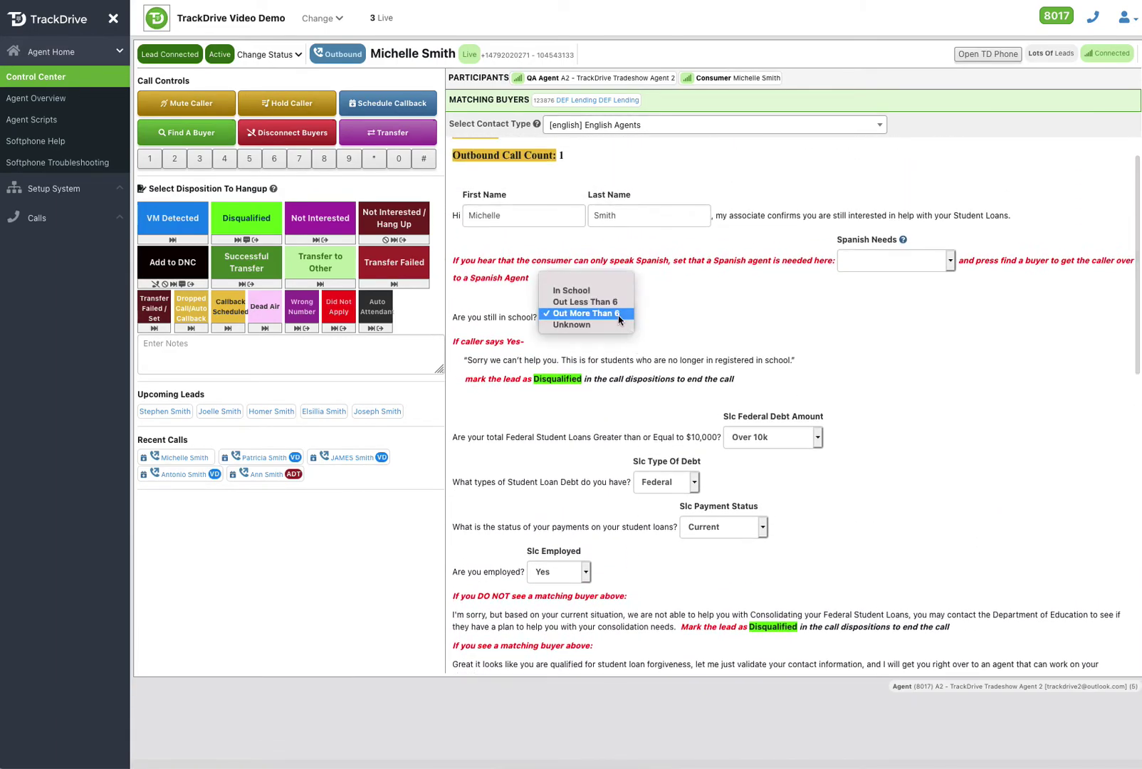
click(592, 291)
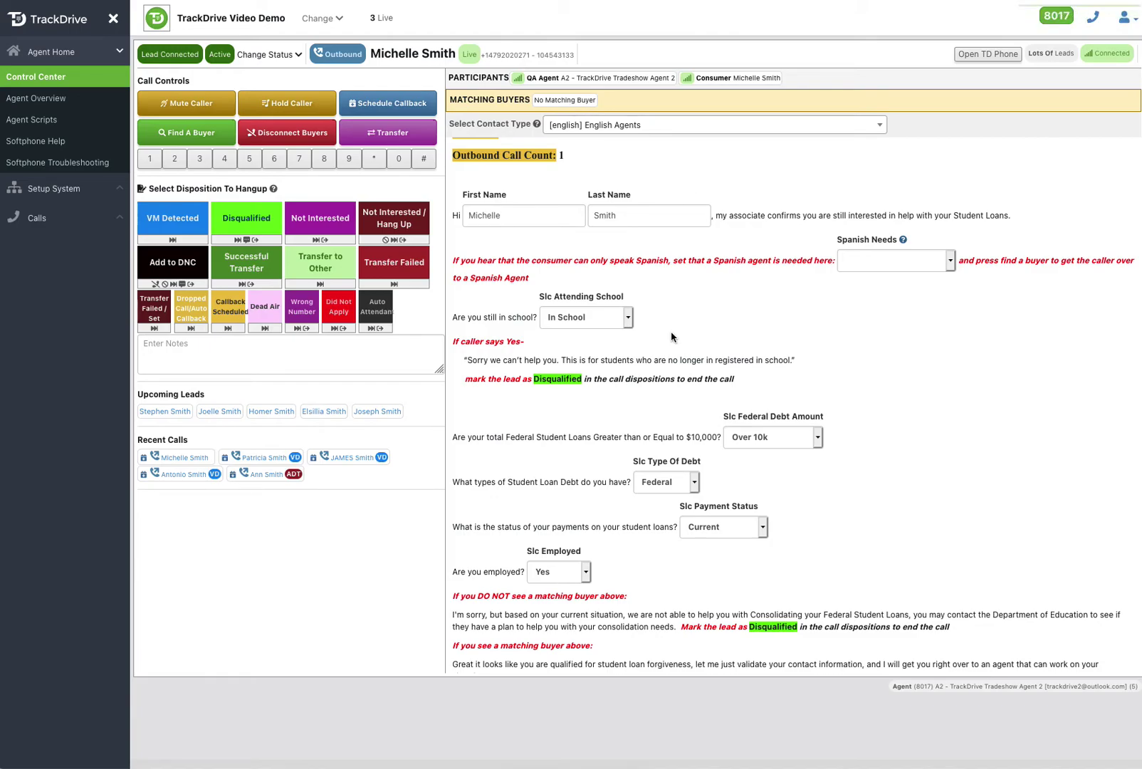
click(626, 318)
click(608, 337)
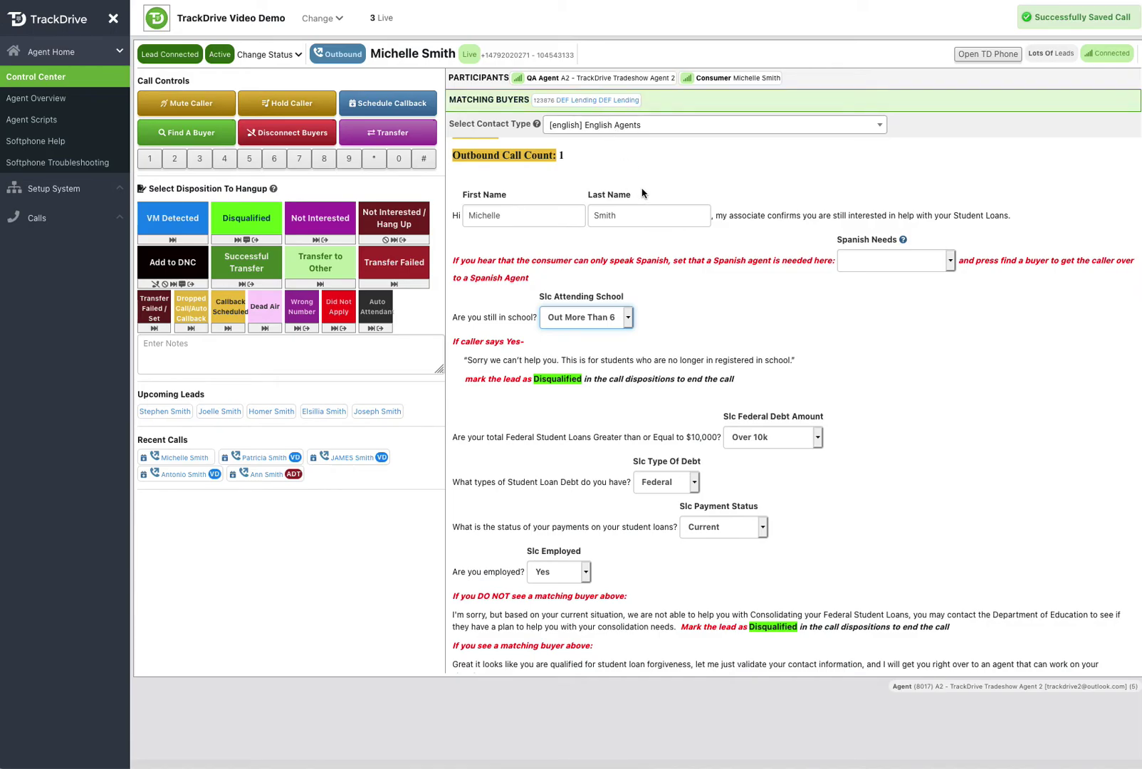
Conference DEF Lending buyer 123876 into the lead call using Find A Buyer.
scroll(734, 381, down, 1)
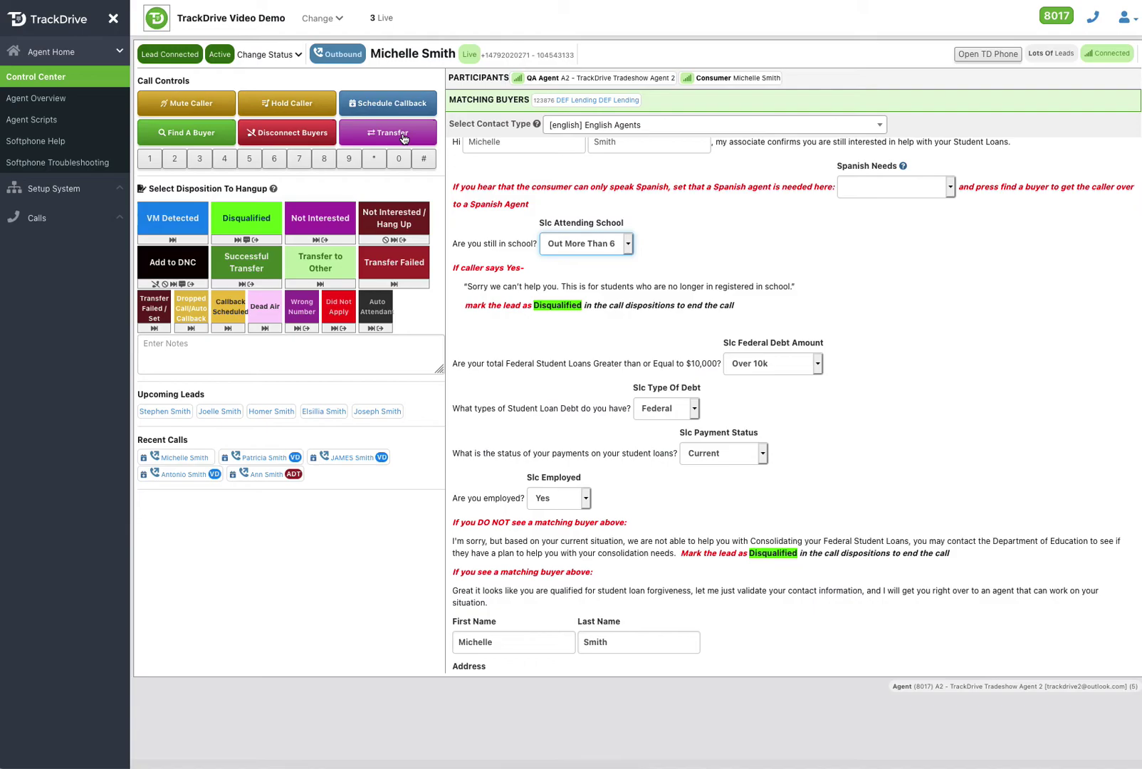
click(198, 138)
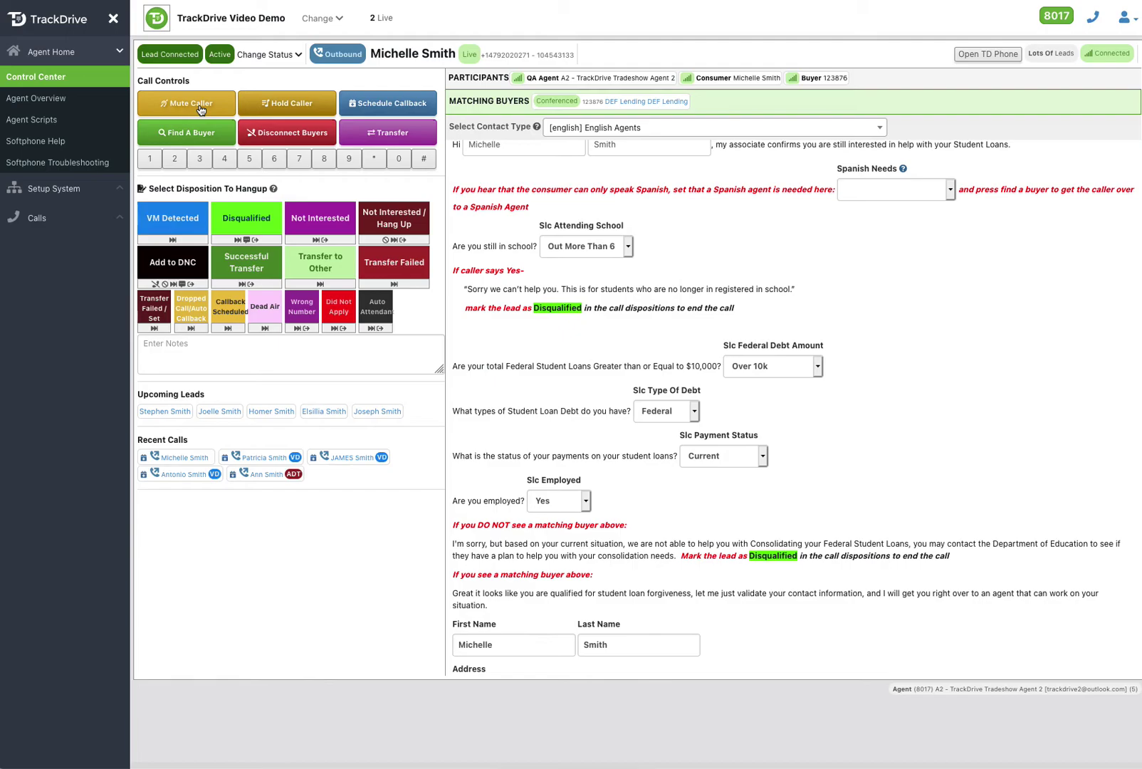
Put the lead caller on hold and bring the Handoff Script into view.
click(293, 111)
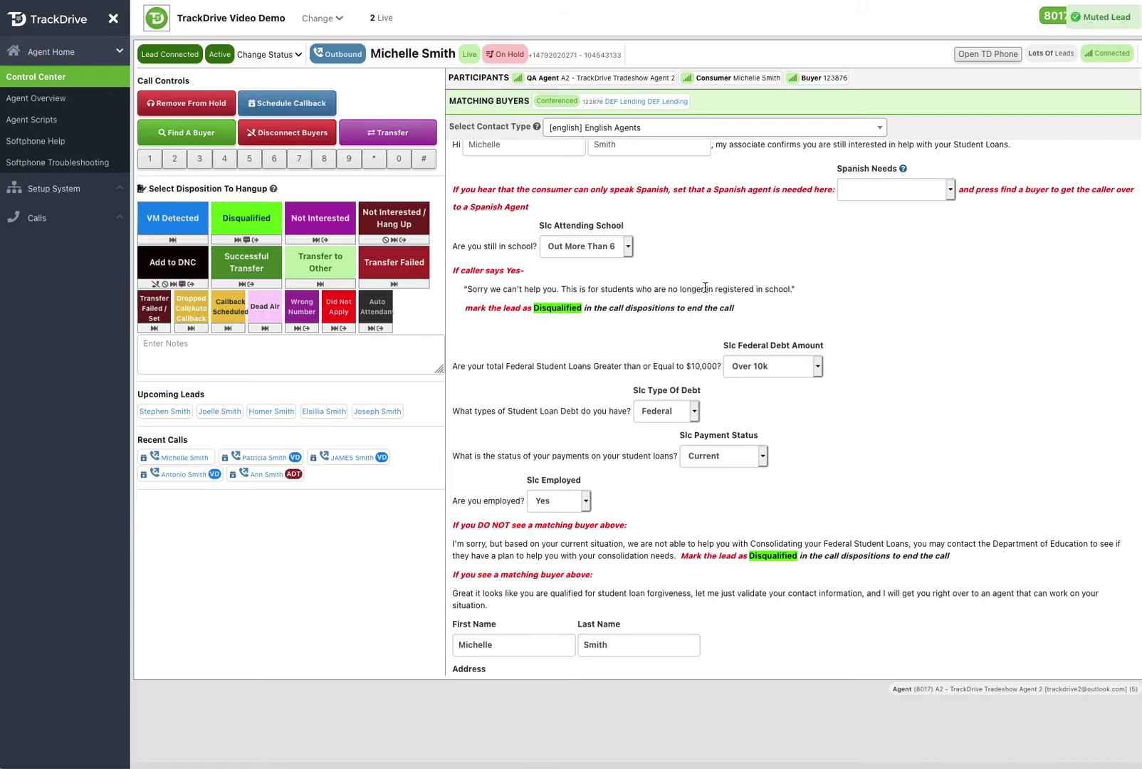
scroll(705, 287, down, 10)
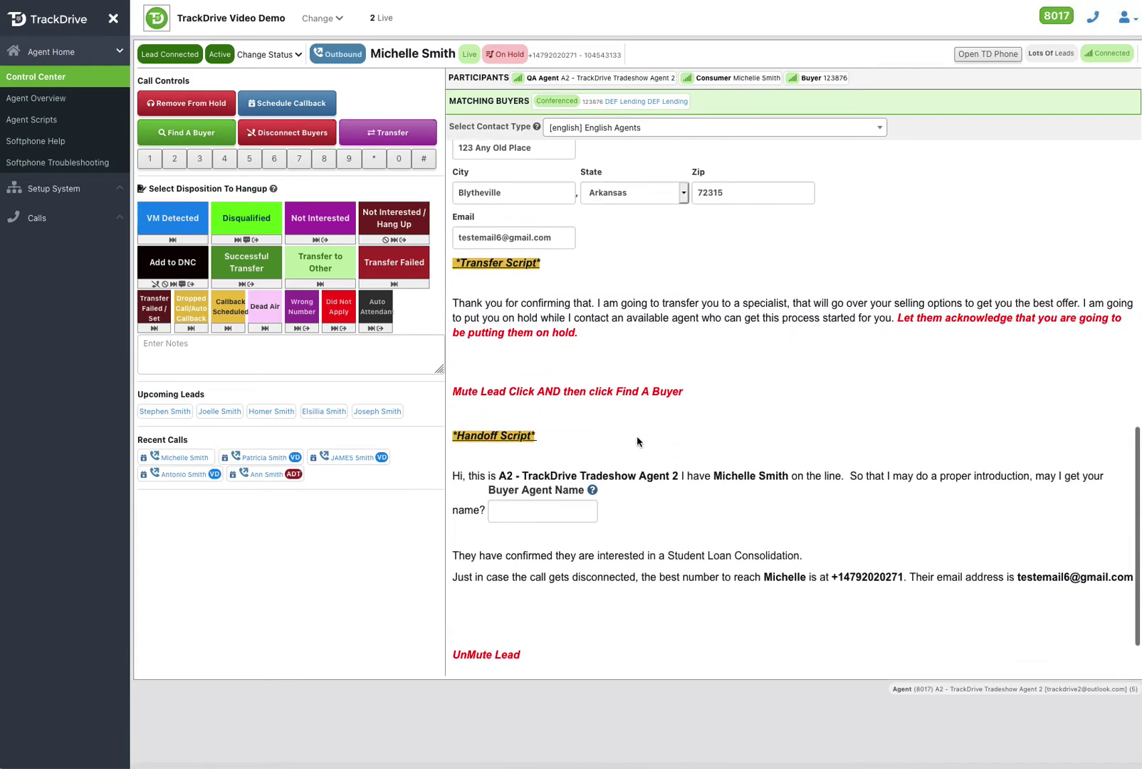
scroll(602, 535, down, 1)
scroll(602, 532, down, 1)
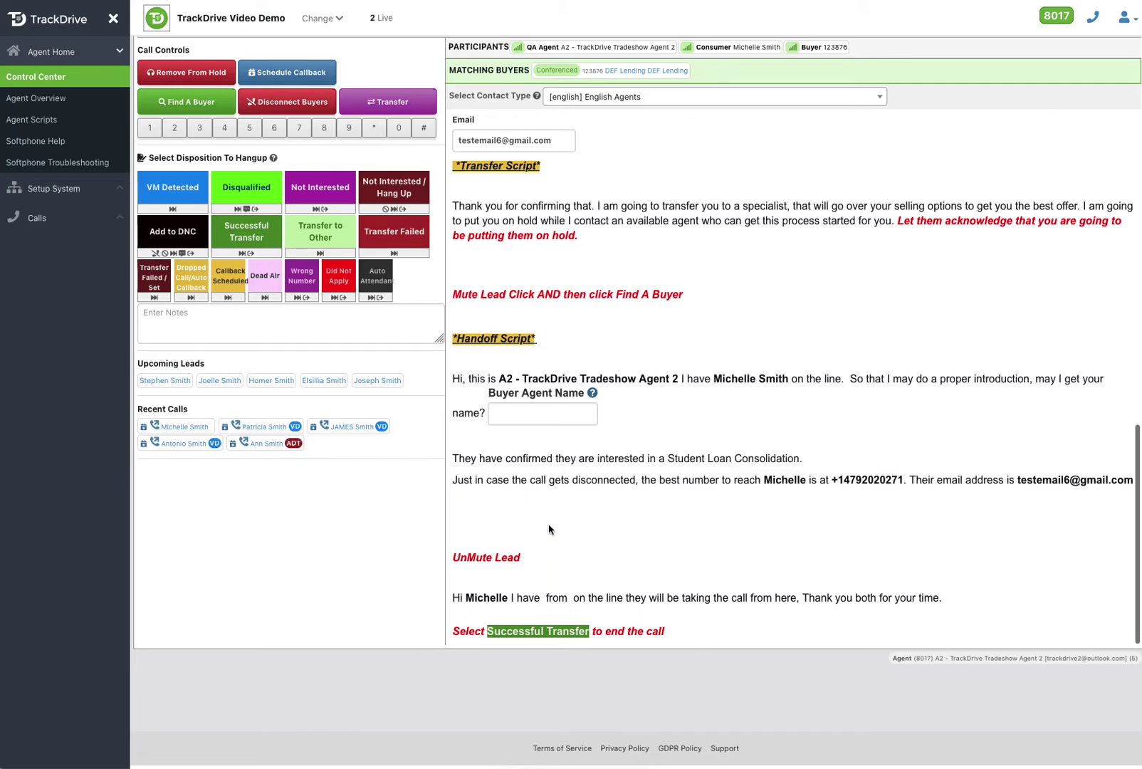
Enter the buyer agent's name in the handoff script's Buyer Agent Name field.
click(542, 416)
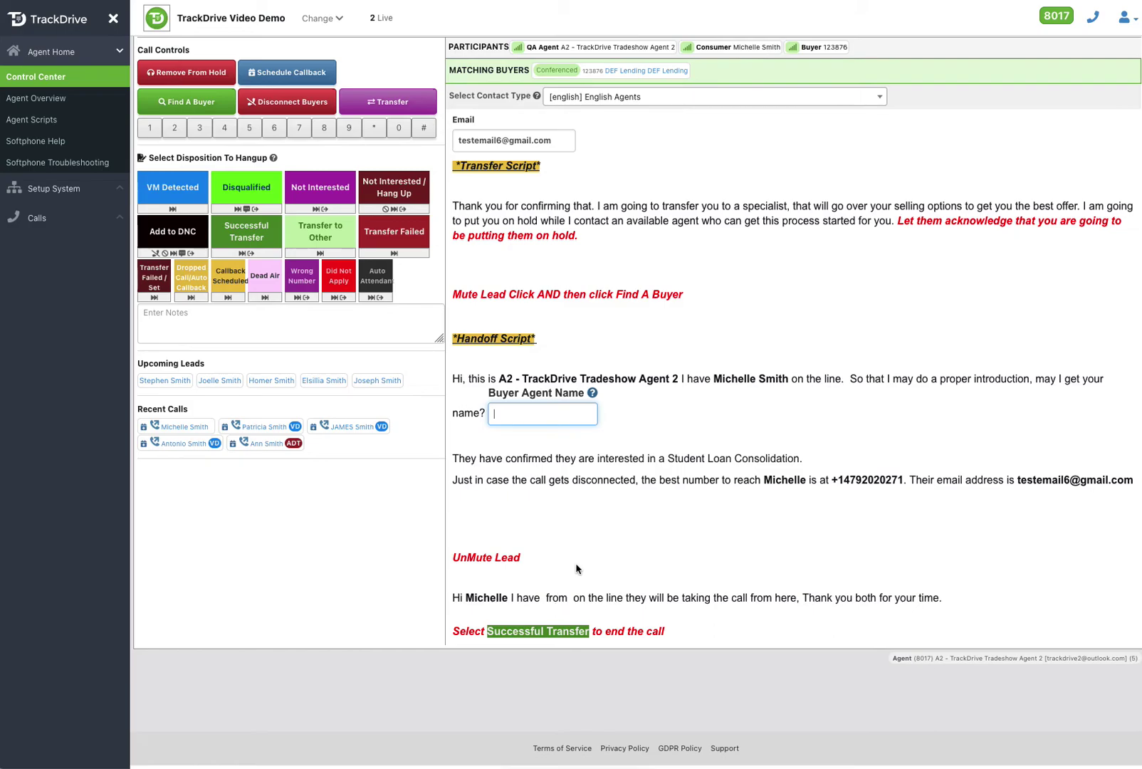
text(bobyy)
click(680, 413)
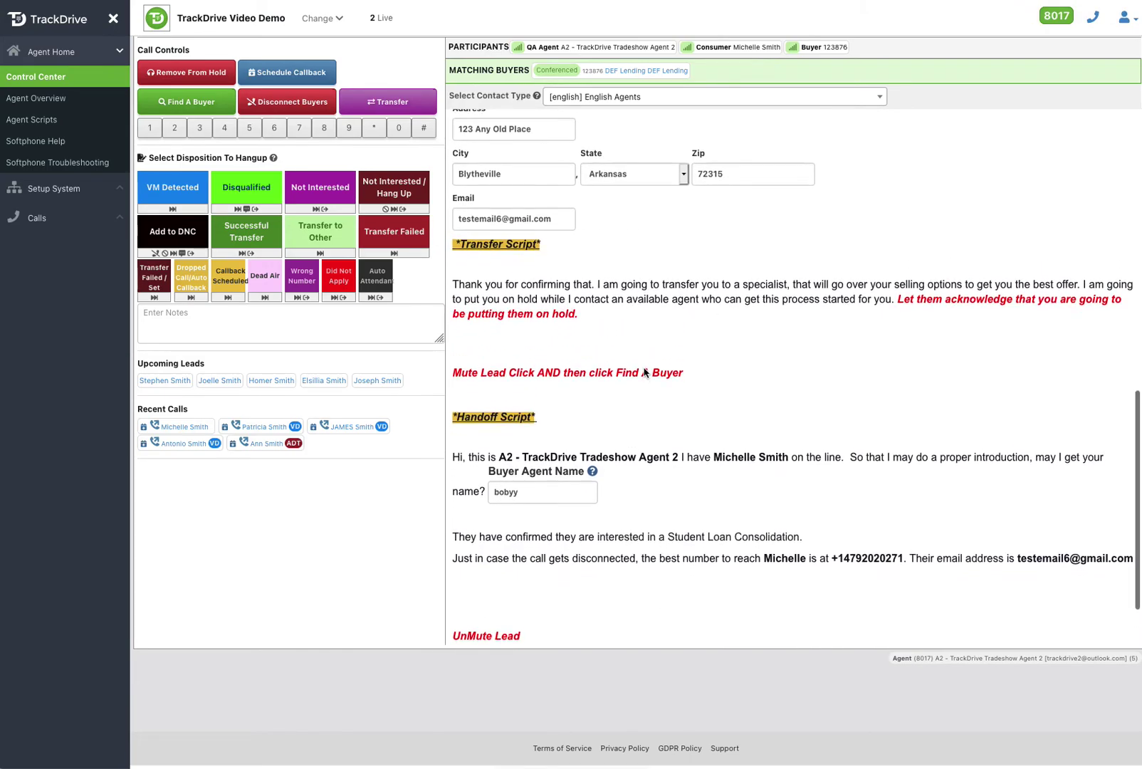
scroll(662, 376, down, 1)
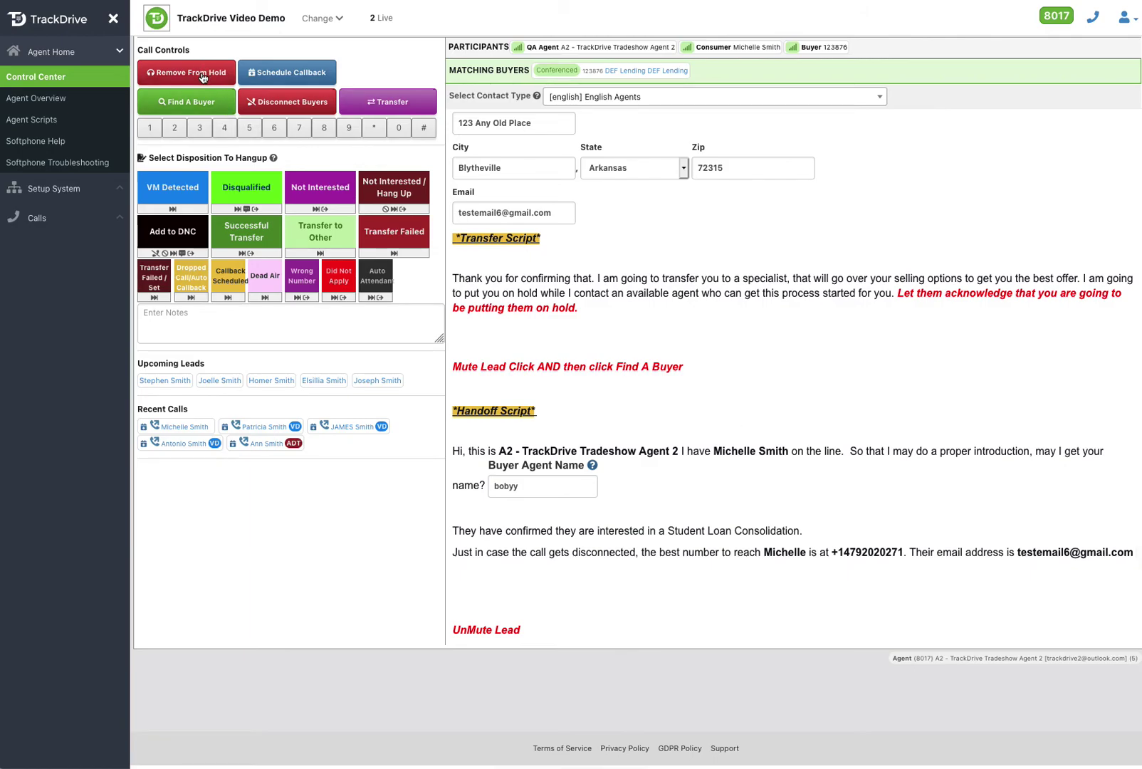
Remove the lead from hold and end the call with the Successful Transfer disposition.
click(203, 77)
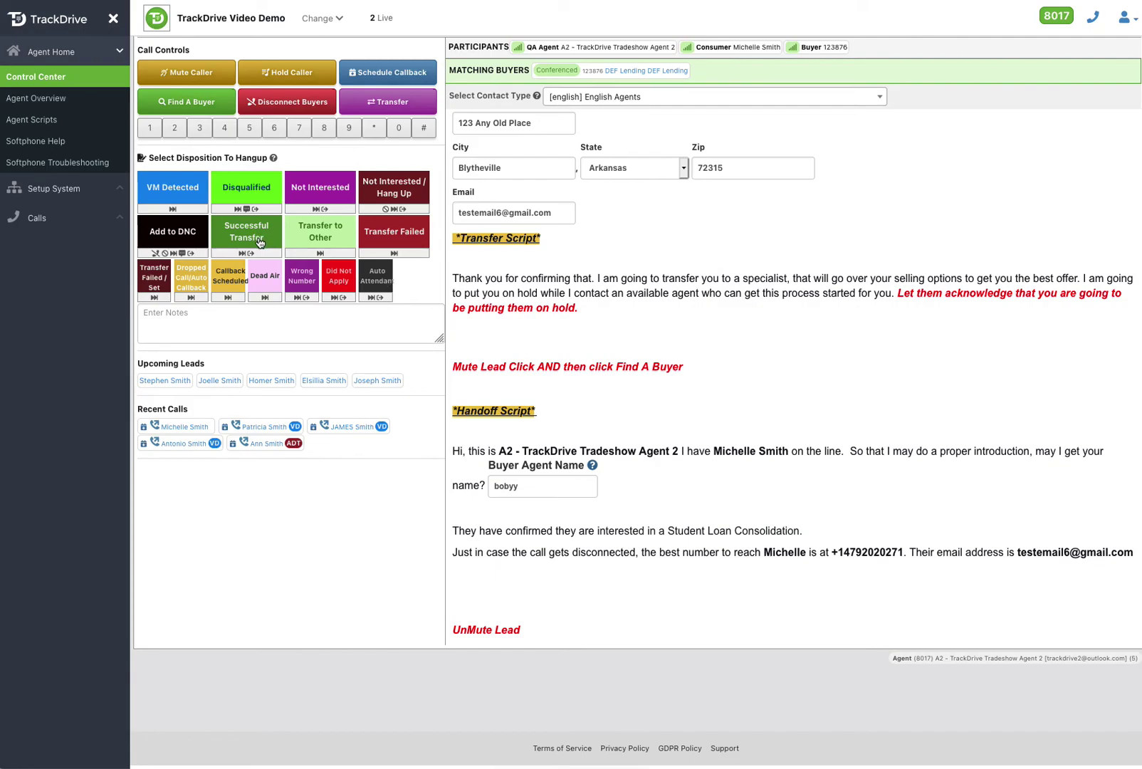
click(260, 242)
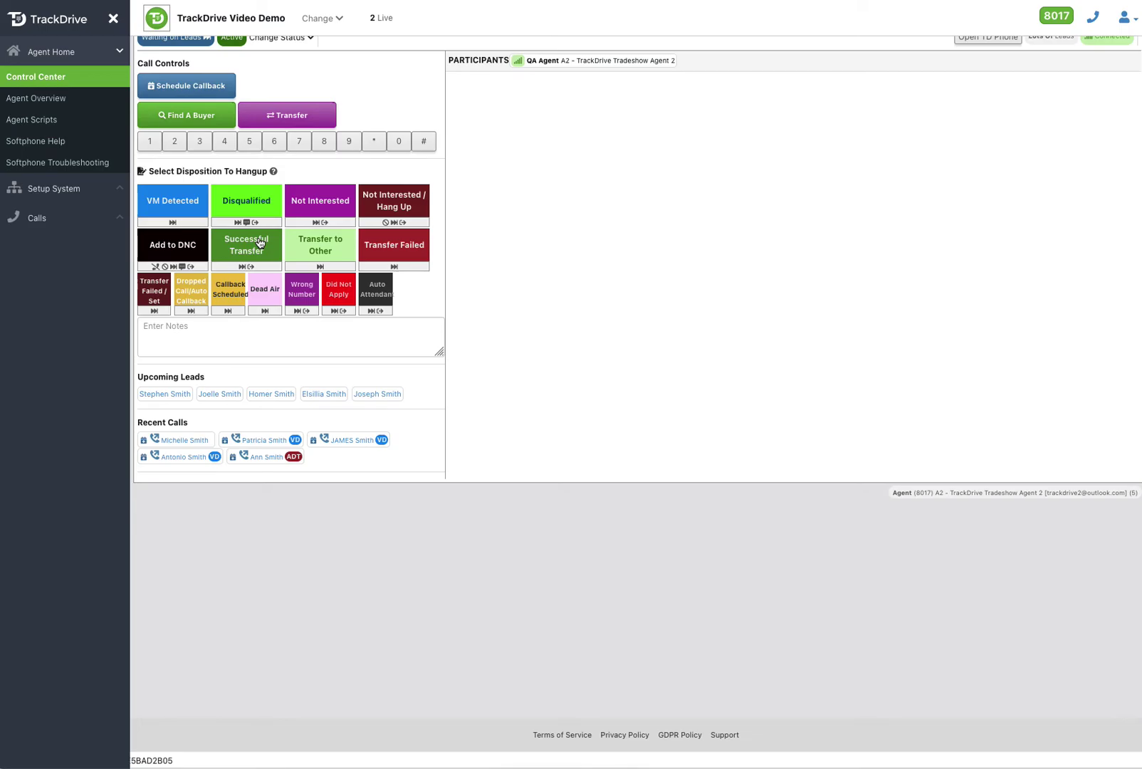
Scroll up in the Control Center while Waiting on Leads for the next outbound call.
scroll(497, 246, up, 1)
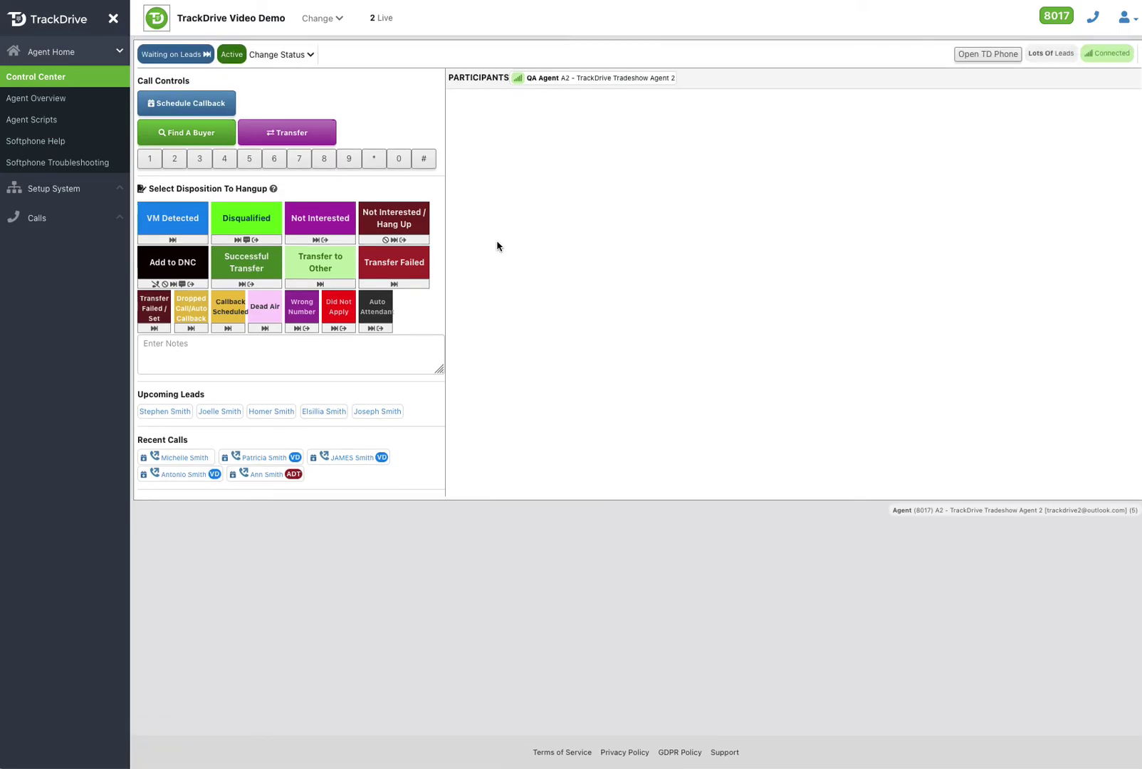